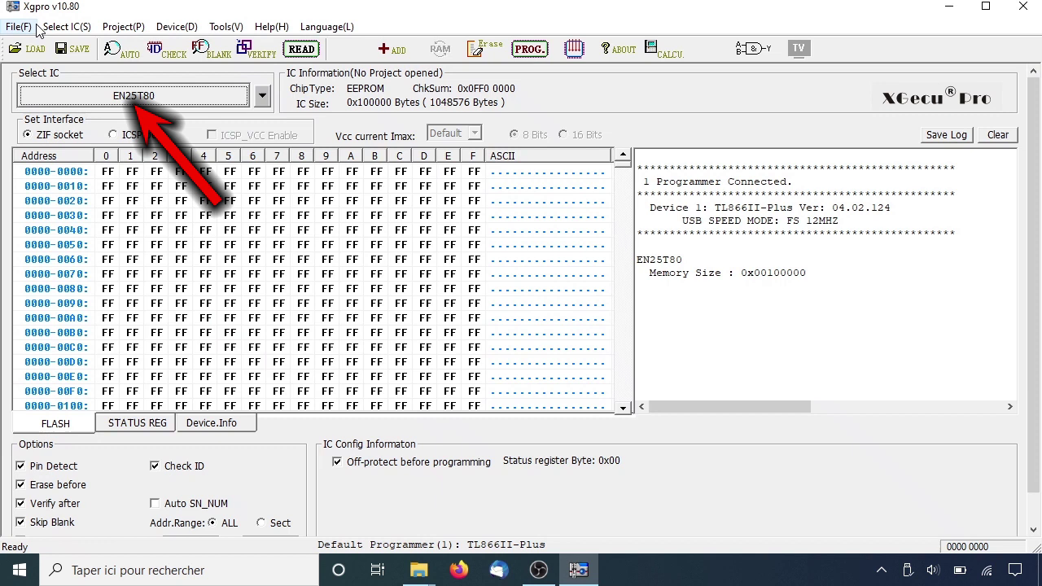
Search the device list for W27C010 and select the Winbond W27C010 as the target chip
{"action": "left_click", "coordinate": [187, 97]}
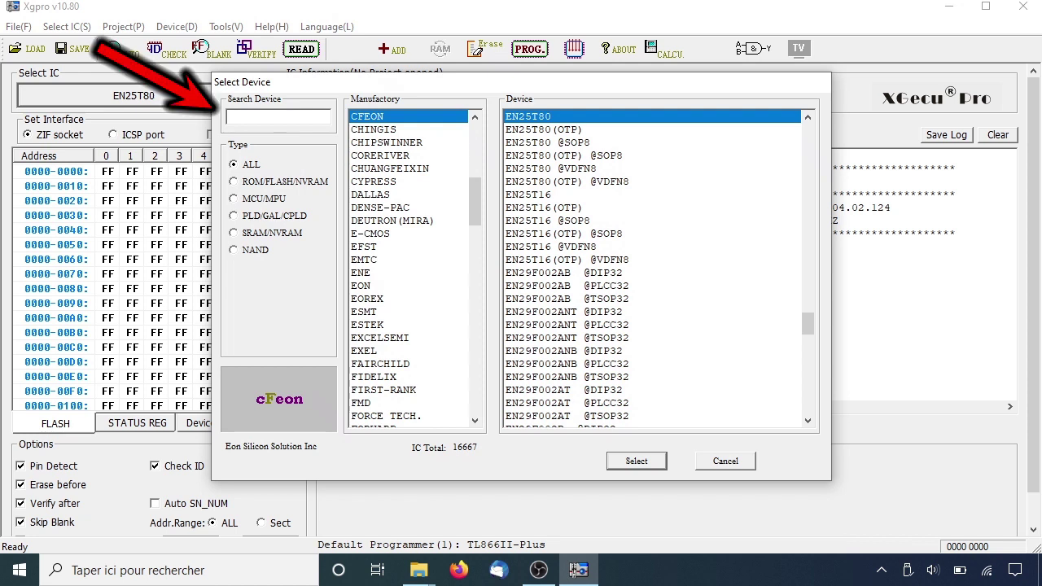
{"action": "type", "text": "W27"}
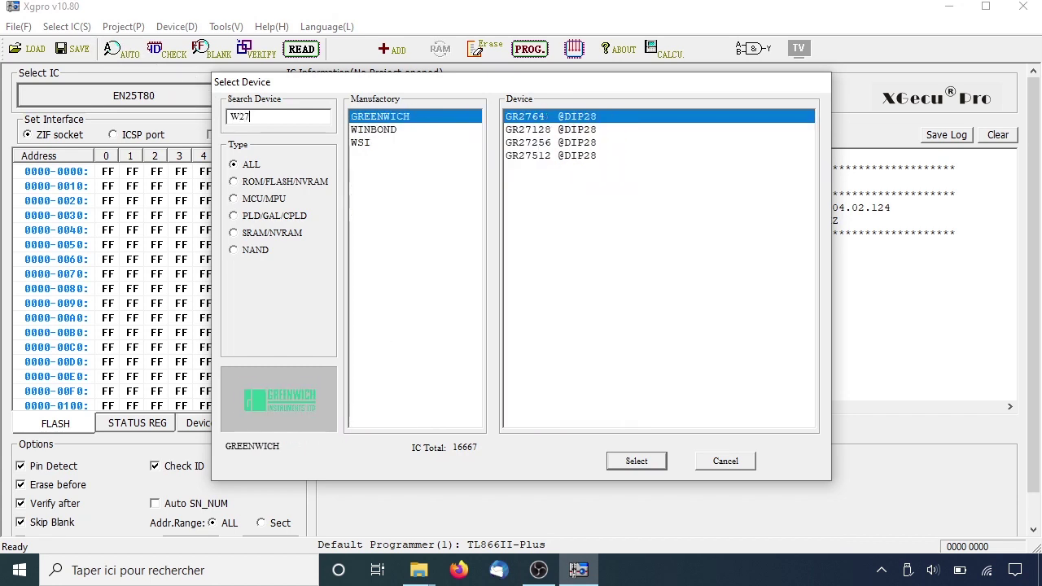
{"action": "type", "text": "C010"}
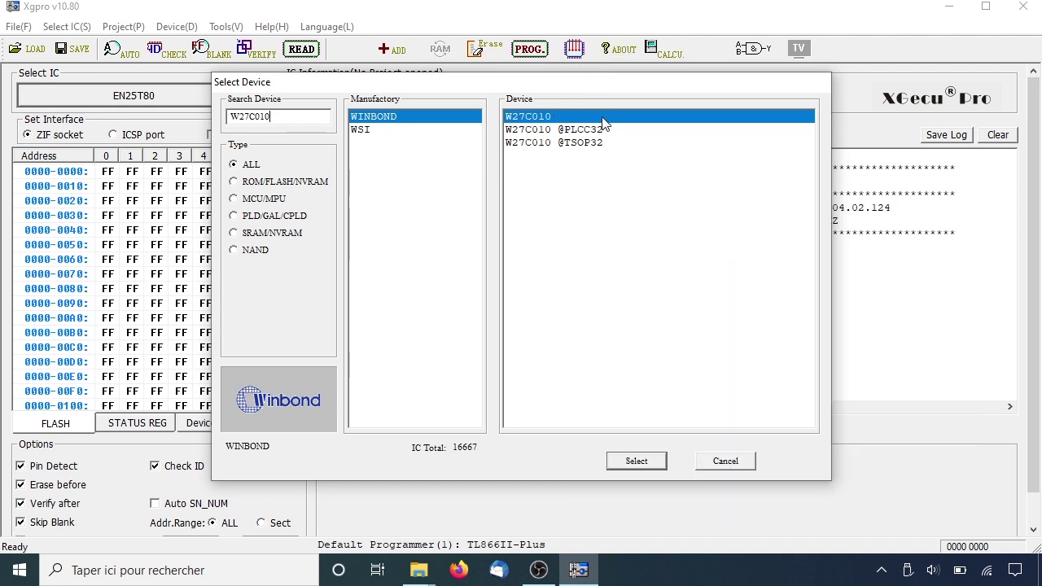
{"action": "left_click", "coordinate": [644, 461]}
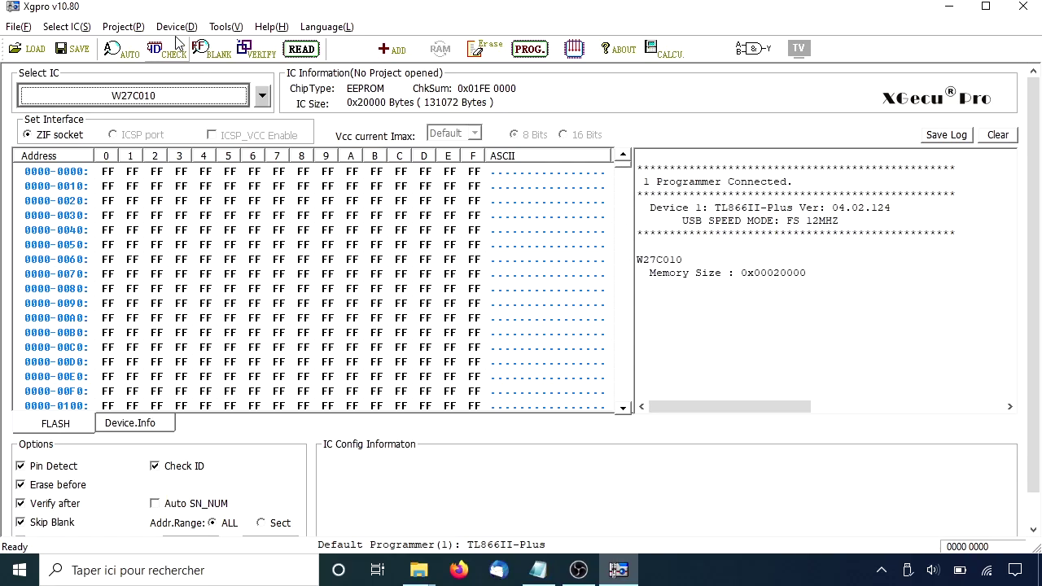
Read the W27C010 chip's FLASH contents into the buffer and return to the main window
{"action": "left_click", "coordinate": [171, 27]}
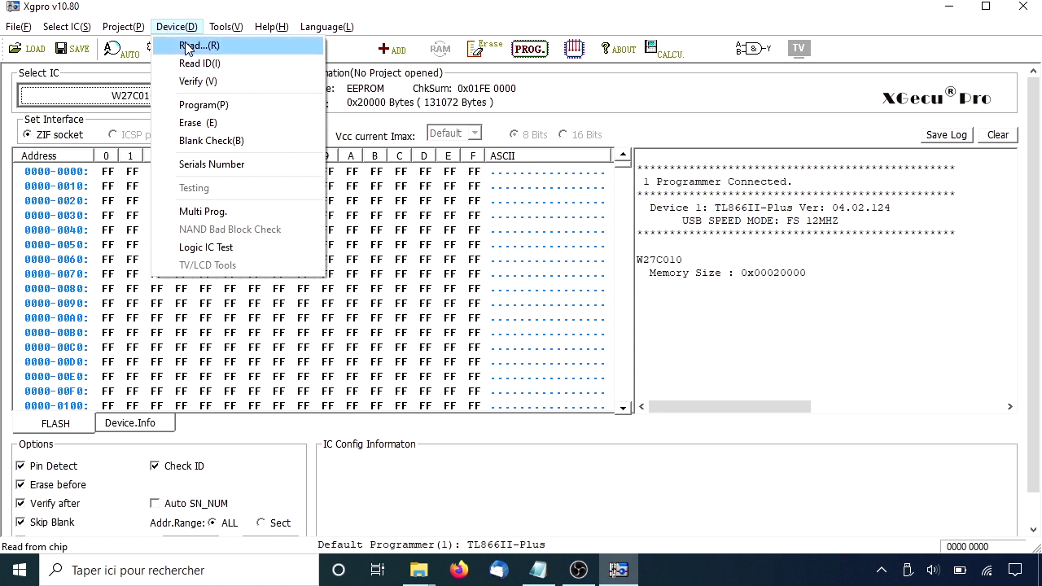
{"action": "left_click", "coordinate": [192, 45]}
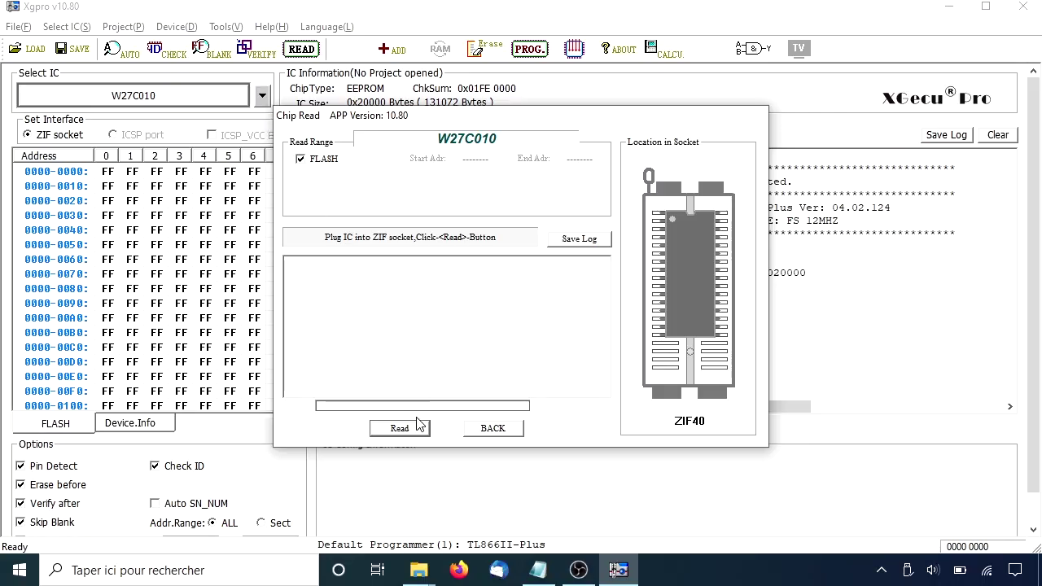
{"action": "left_click", "coordinate": [425, 428]}
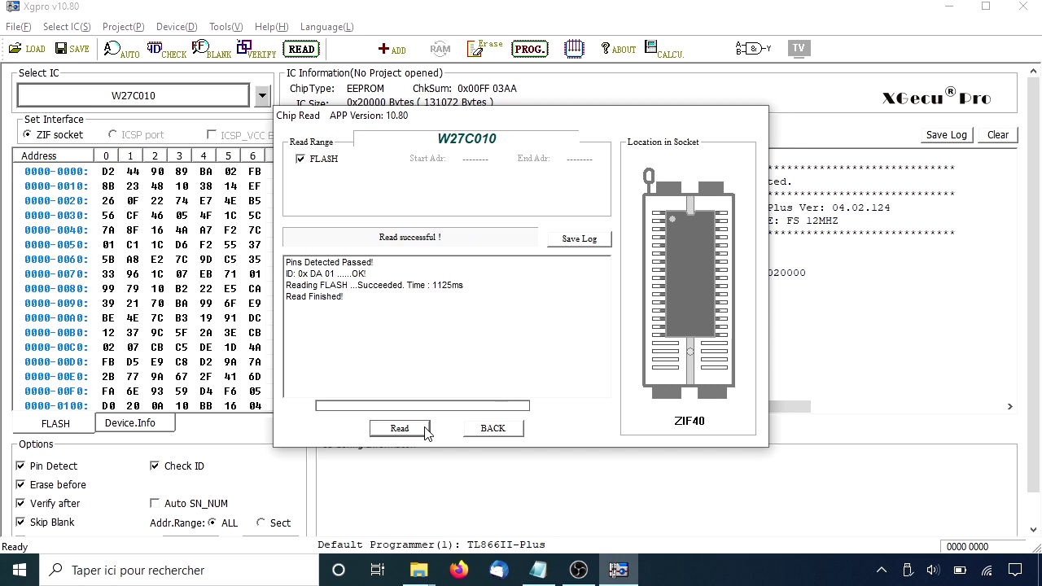
{"action": "left_click", "coordinate": [493, 429]}
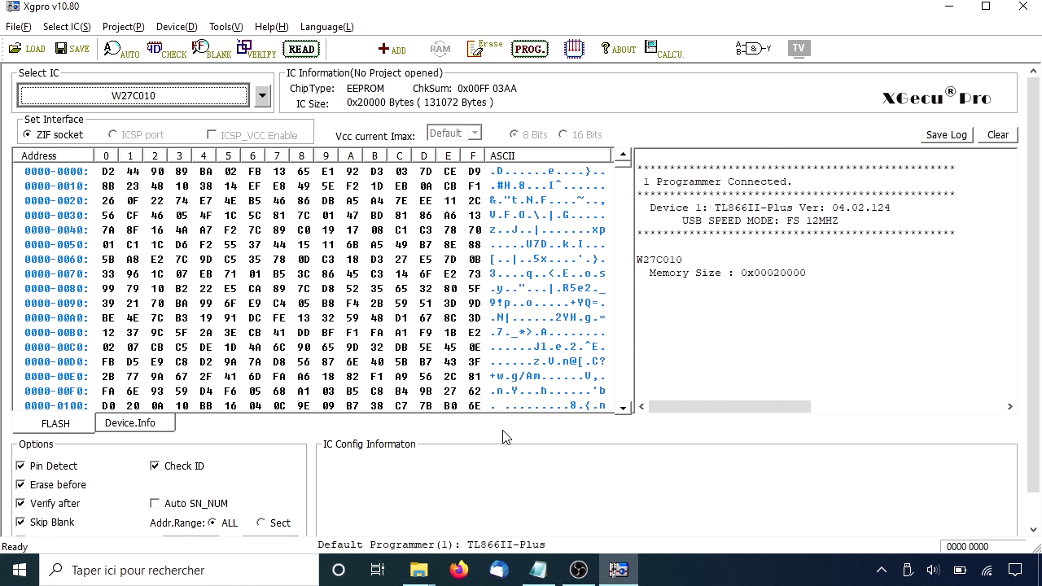
Save the buffer read from the chip as test.bin in the Bureau folder and check the file on the desktop
{"action": "left_click", "coordinate": [15, 28]}
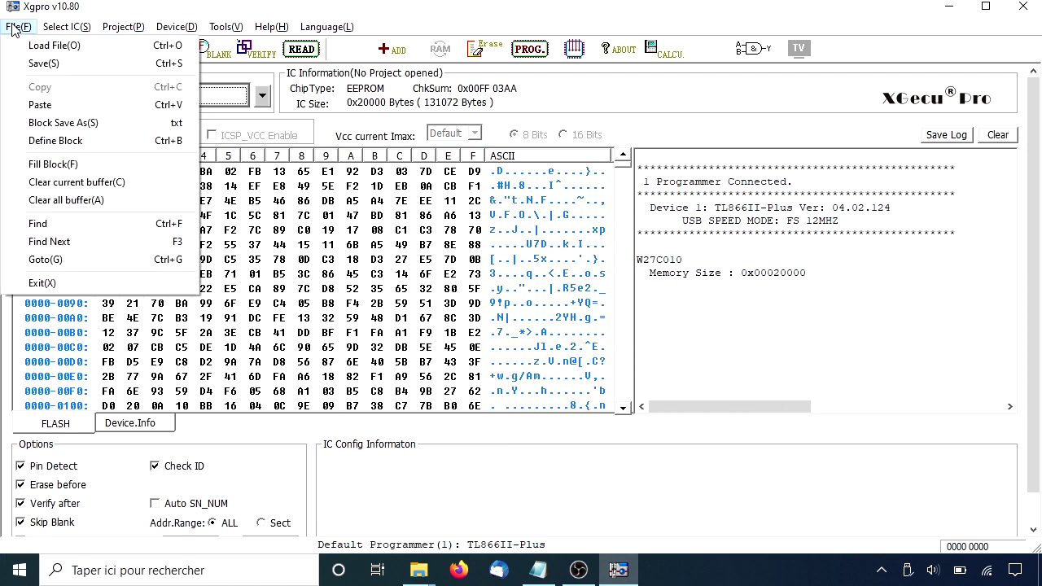
{"action": "left_click", "coordinate": [41, 69]}
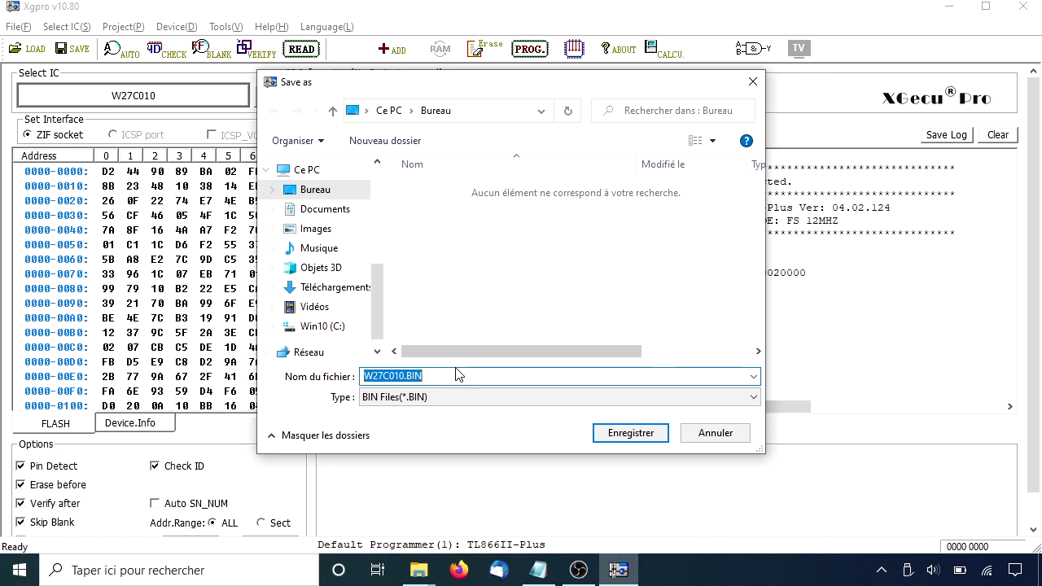
{"action": "type", "text": "test"}
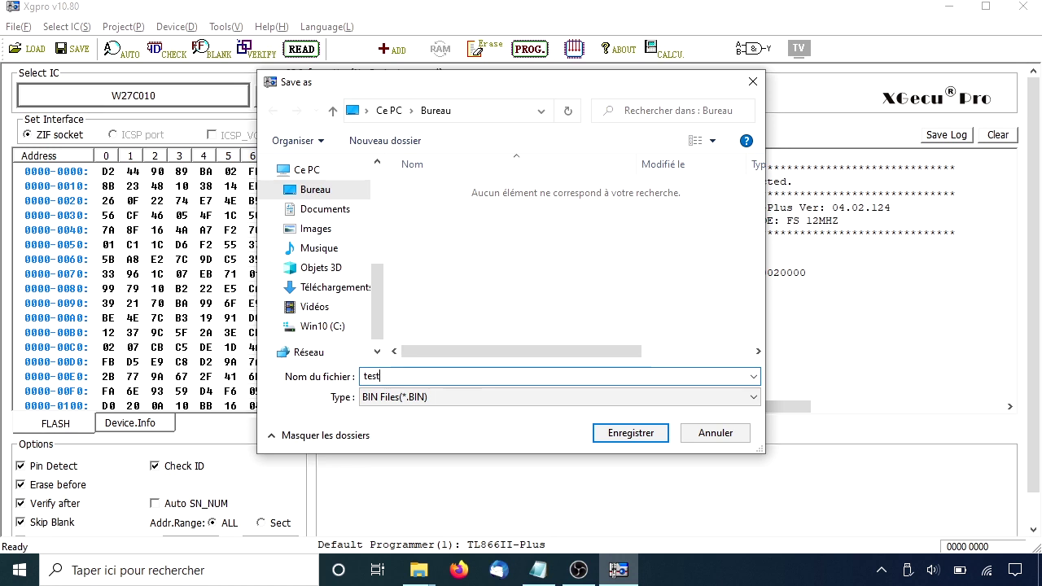
{"action": "type", "text": ".bin"}
{"action": "left_click", "coordinate": [641, 439]}
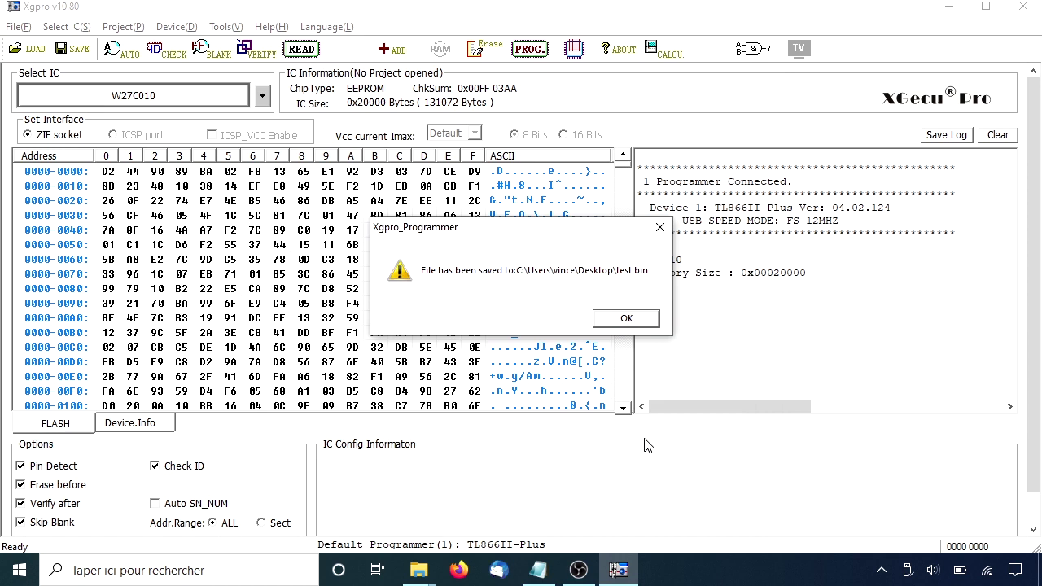
{"action": "left_click", "coordinate": [638, 319]}
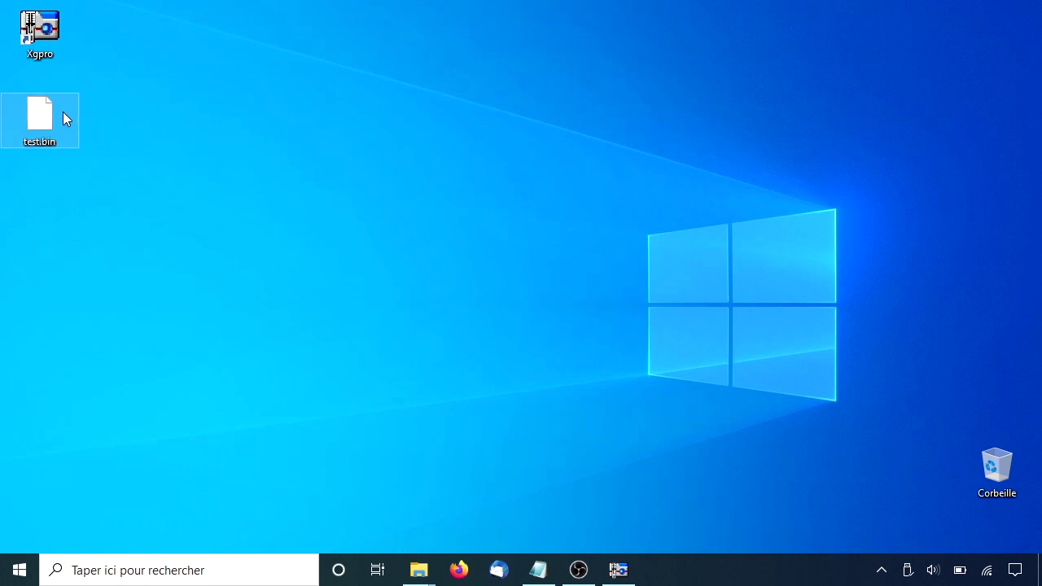
{"action": "mouse_move", "coordinate": [63, 113]}
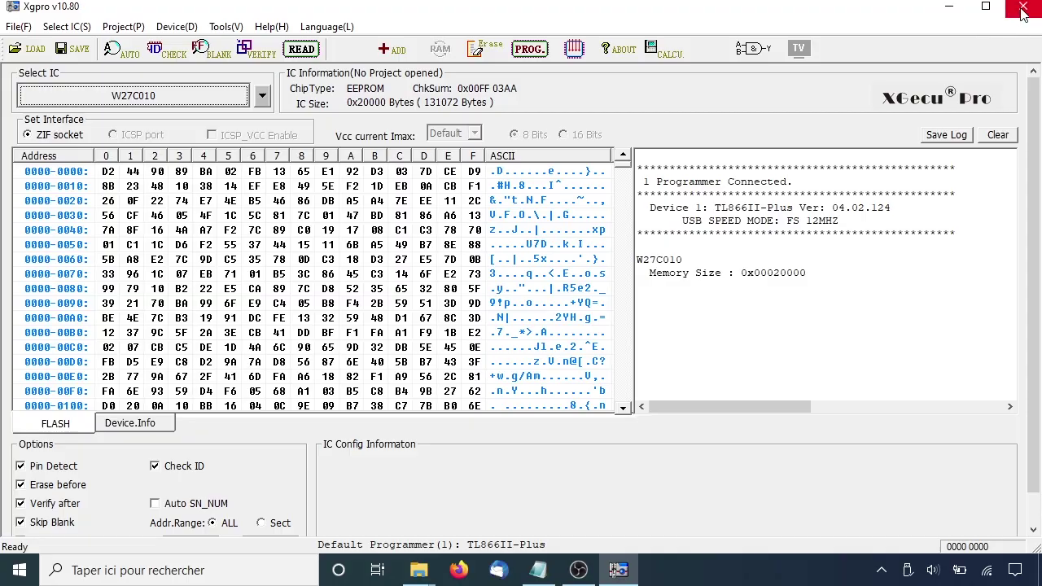
Close the programmer software and relaunch Xgpro from the desktop
{"action": "left_click", "coordinate": [1023, 13]}
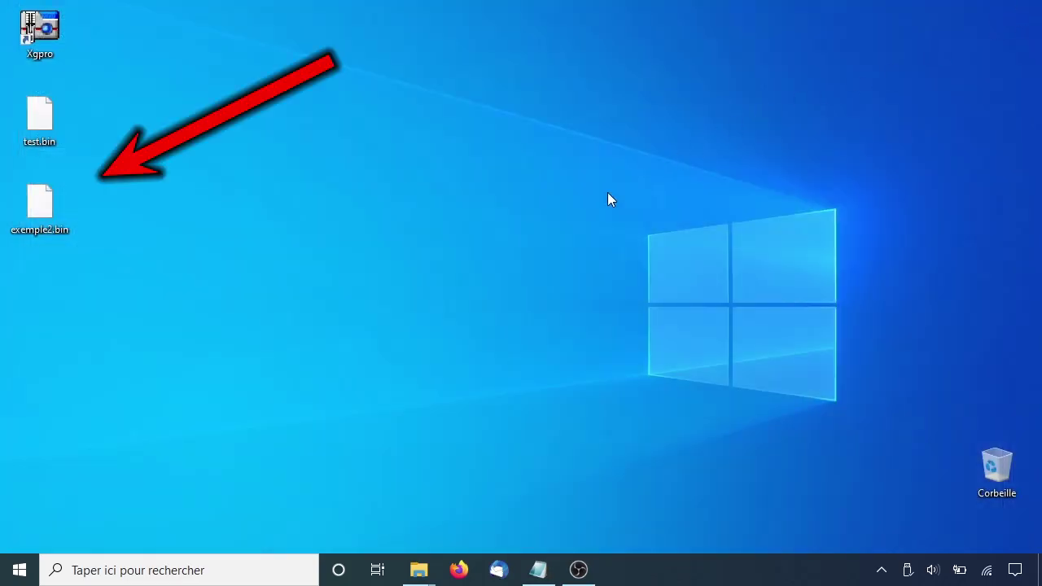
{"action": "mouse_move", "coordinate": [79, 207]}
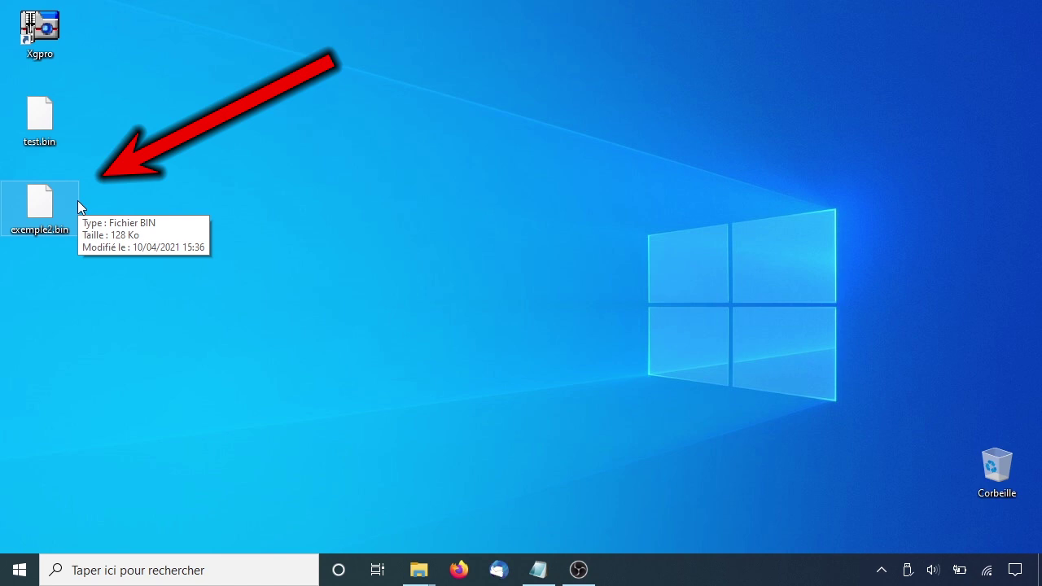
{"action": "double_click", "coordinate": [35, 31]}
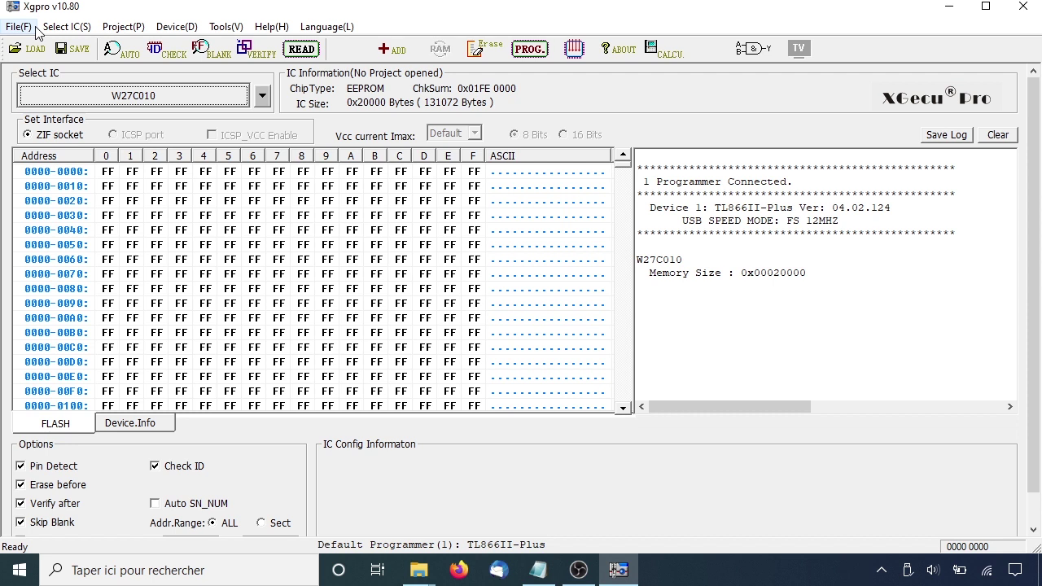
Load exemple2.bin from the Bureau folder into the buffer in BINARY format with the default load options
{"action": "left_click", "coordinate": [36, 32]}
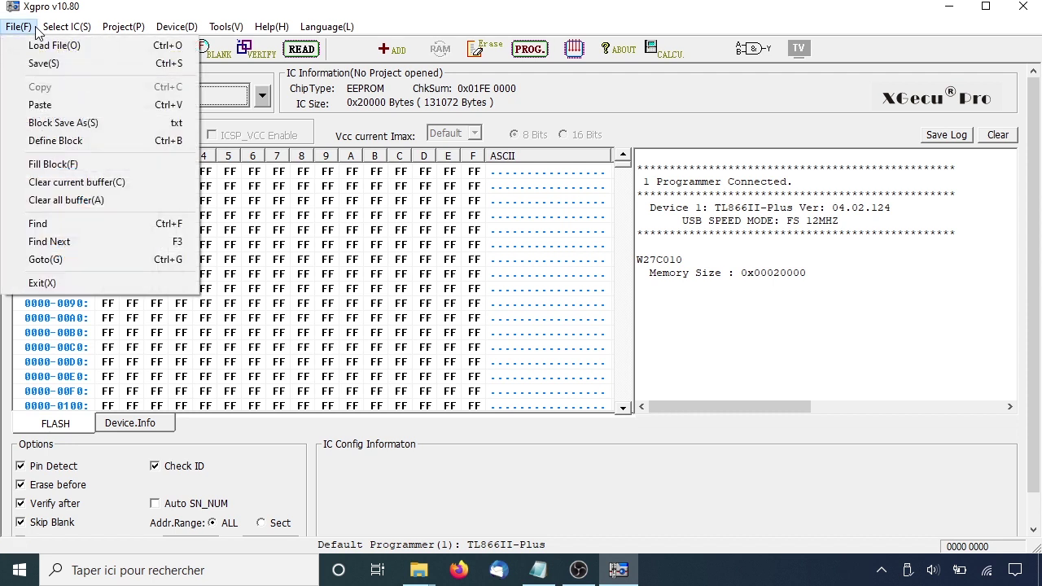
{"action": "left_click", "coordinate": [35, 47]}
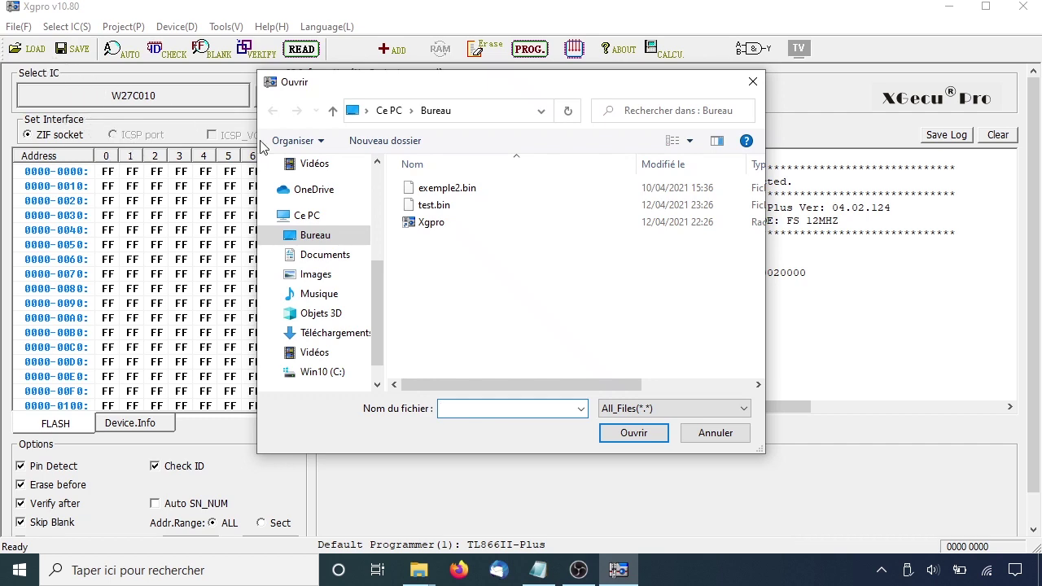
{"action": "left_click", "coordinate": [451, 189]}
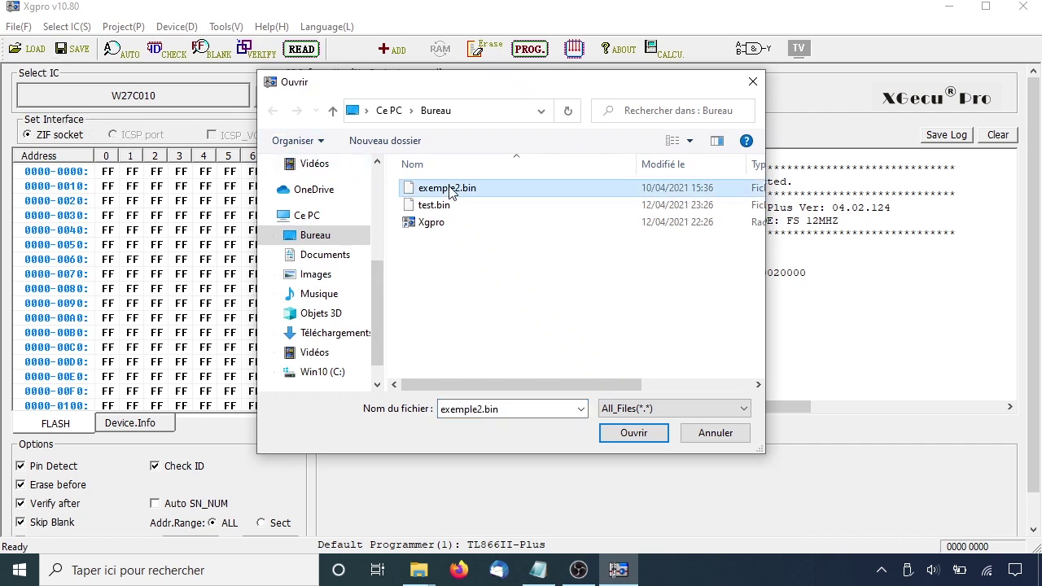
{"action": "left_click", "coordinate": [633, 433]}
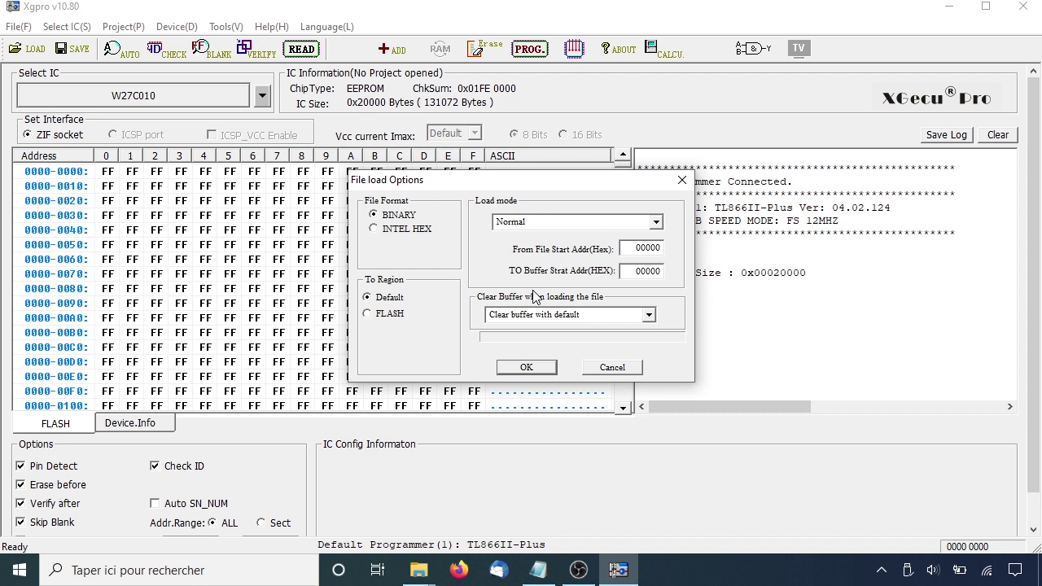
{"action": "left_click", "coordinate": [527, 368]}
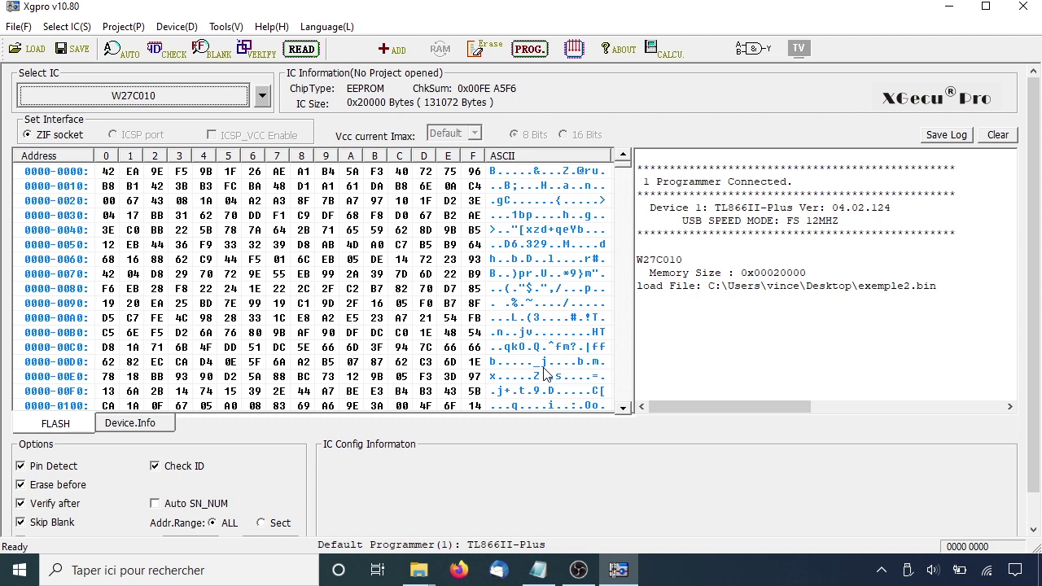
Program the W27C010 chip's FLASH range with the loaded buffer contents
{"action": "left_click", "coordinate": [177, 29]}
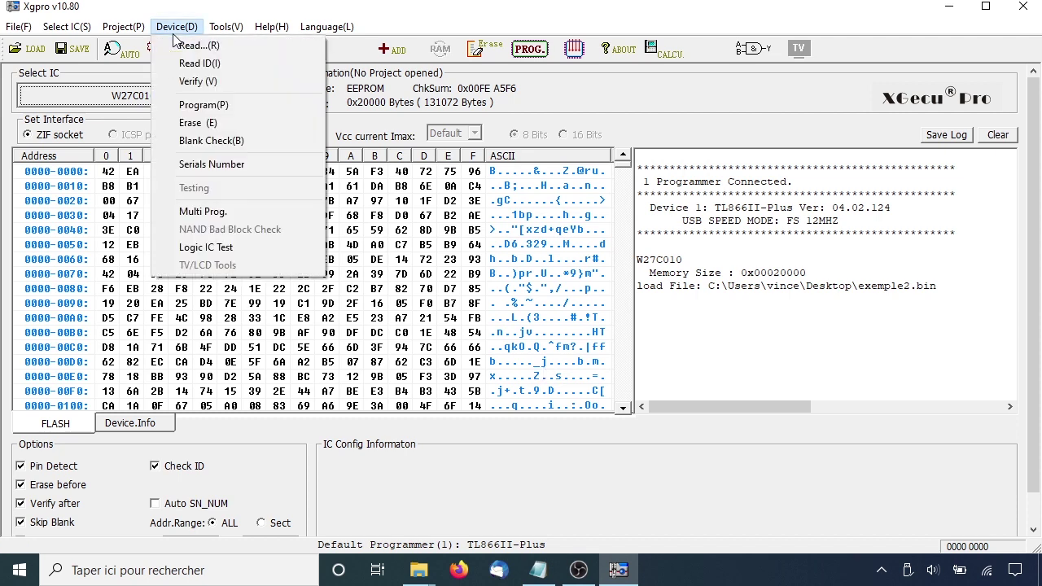
{"action": "left_click", "coordinate": [249, 105]}
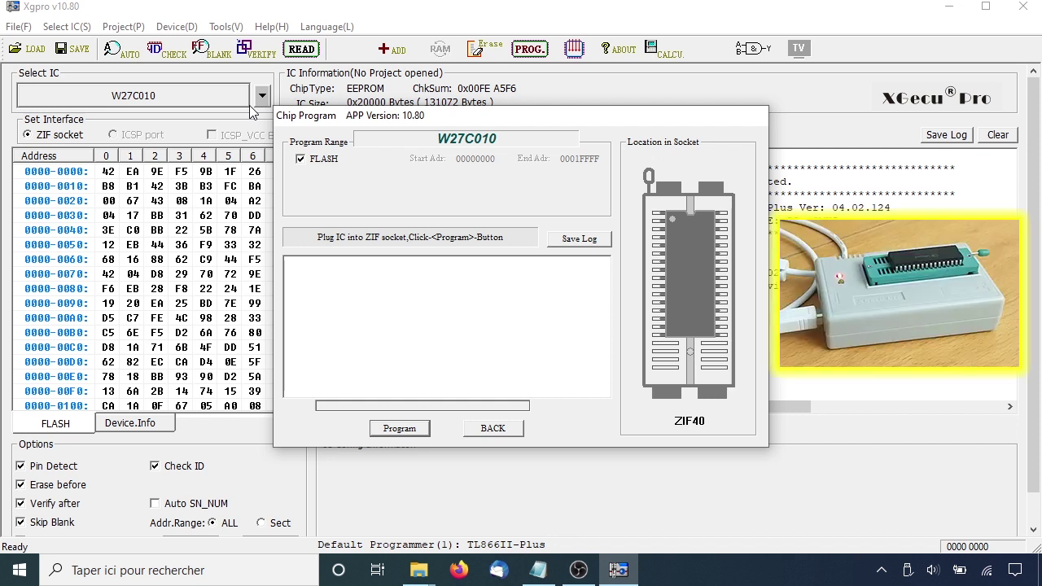
{"action": "left_click", "coordinate": [423, 430]}
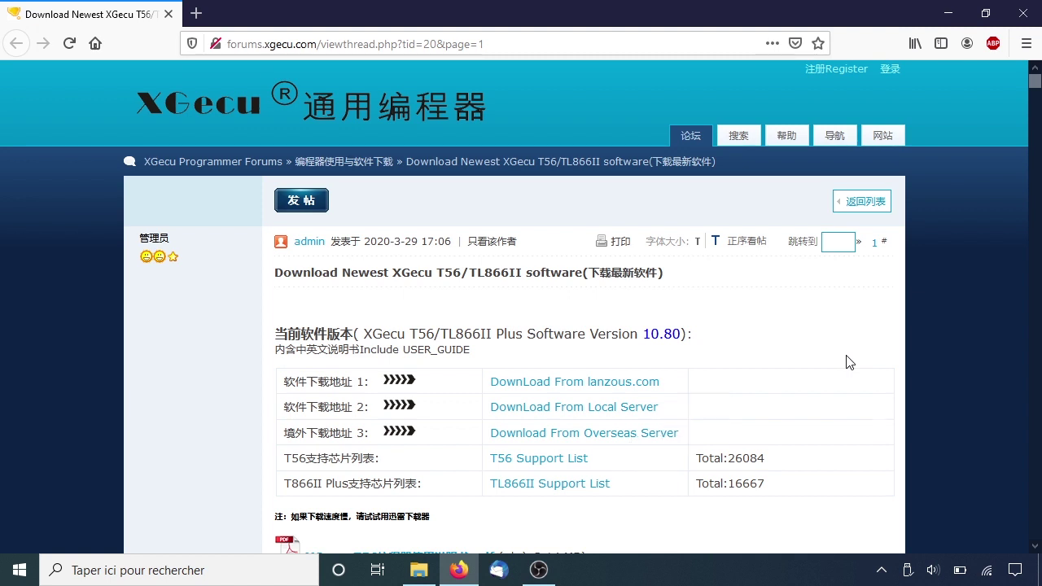
In Firefox, download XgproV1080_Setup.rar through the forum's Overseas Server link and save it in the Bureau folder
{"action": "scroll", "coordinate": [847, 363], "scroll_direction": "down", "scroll_amount": 3}
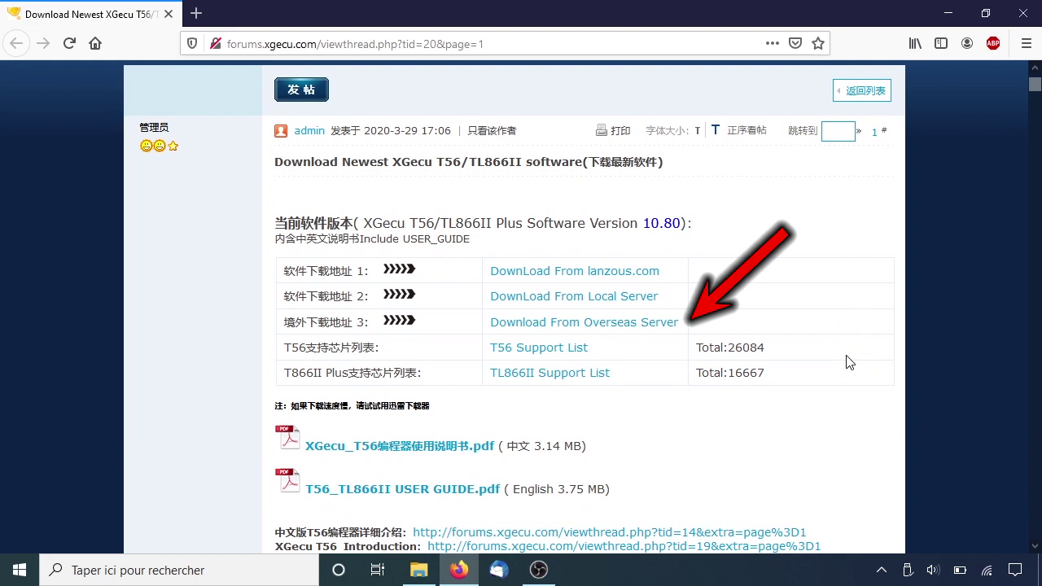
{"action": "left_click", "coordinate": [632, 325]}
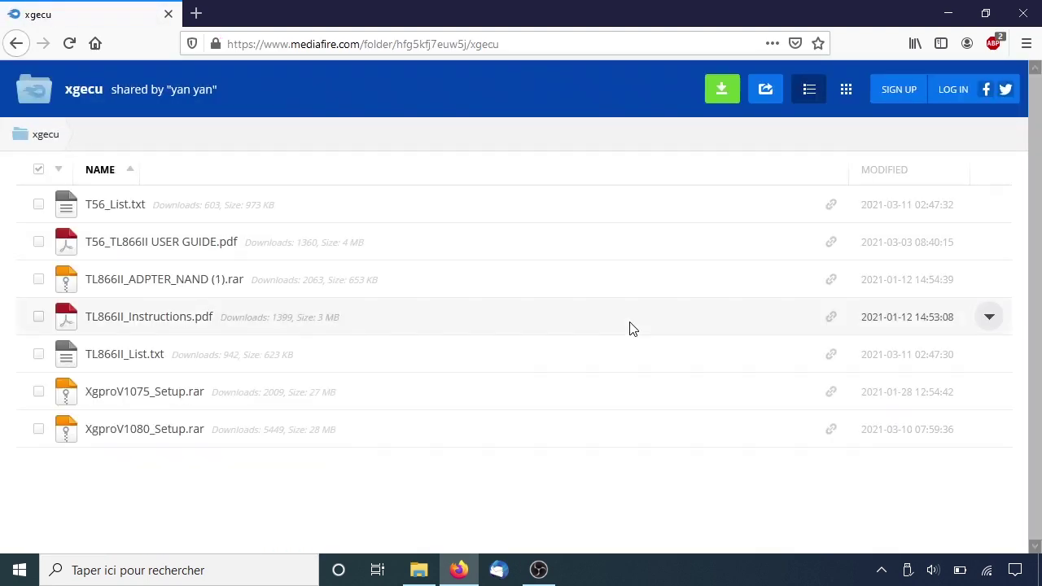
{"action": "left_click", "coordinate": [157, 437]}
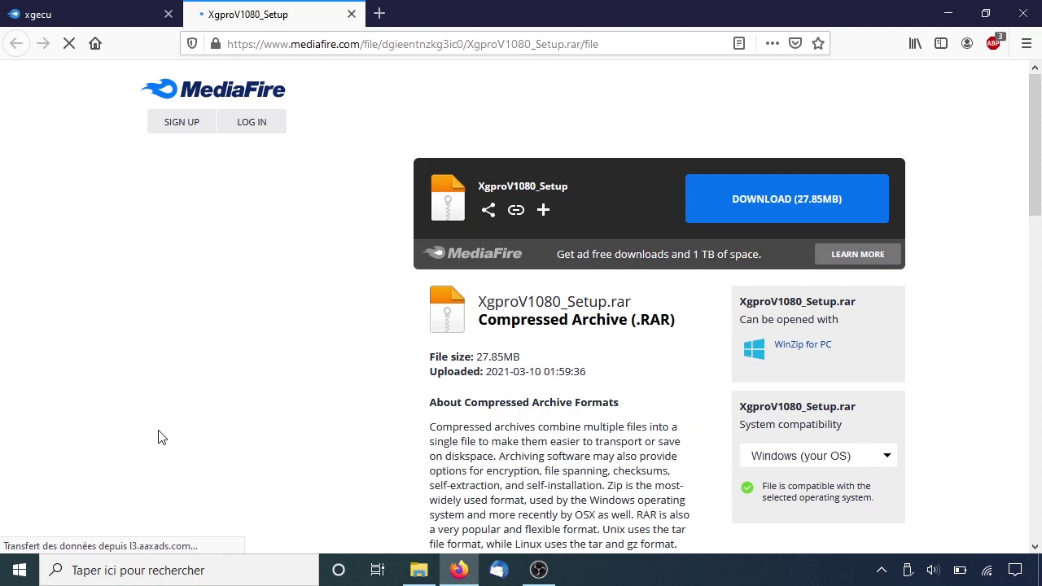
{"action": "left_click", "coordinate": [795, 218]}
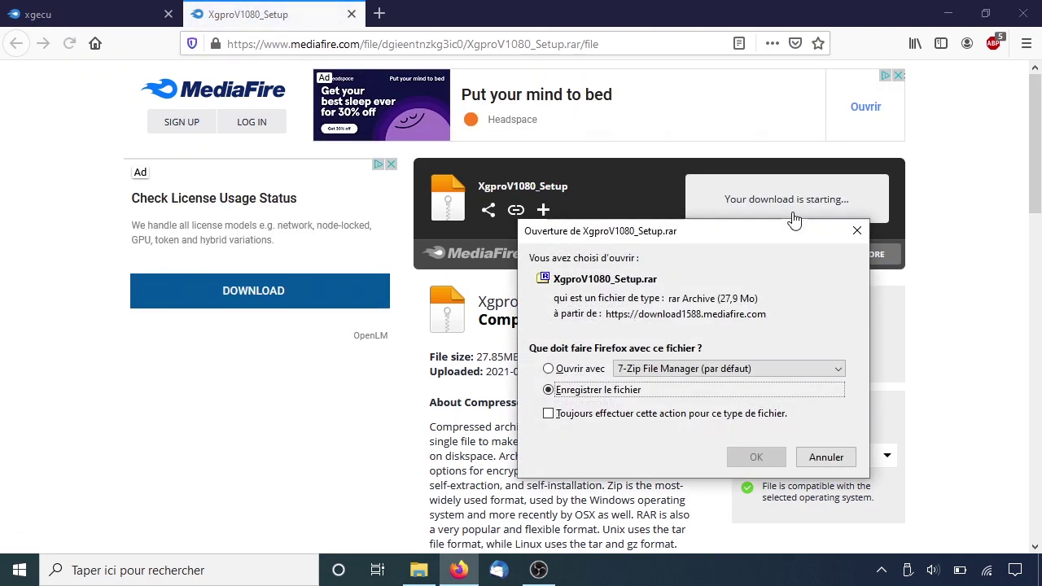
{"action": "left_click", "coordinate": [767, 460]}
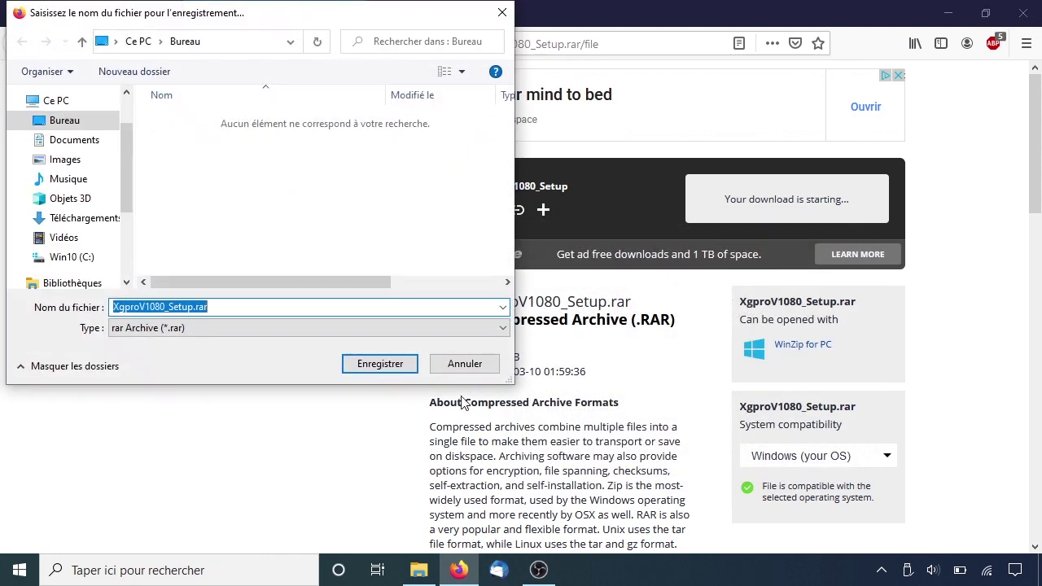
{"action": "left_click", "coordinate": [404, 364]}
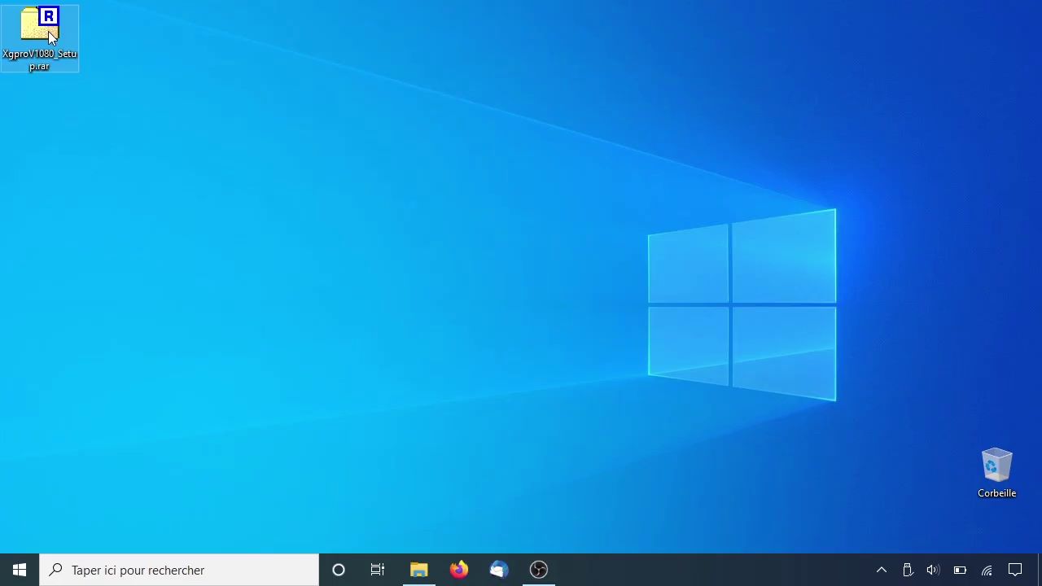
Extract XgproV1080_Setup.exe from the downloaded archive to the desktop and close the archive
{"action": "double_click", "coordinate": [48, 31]}
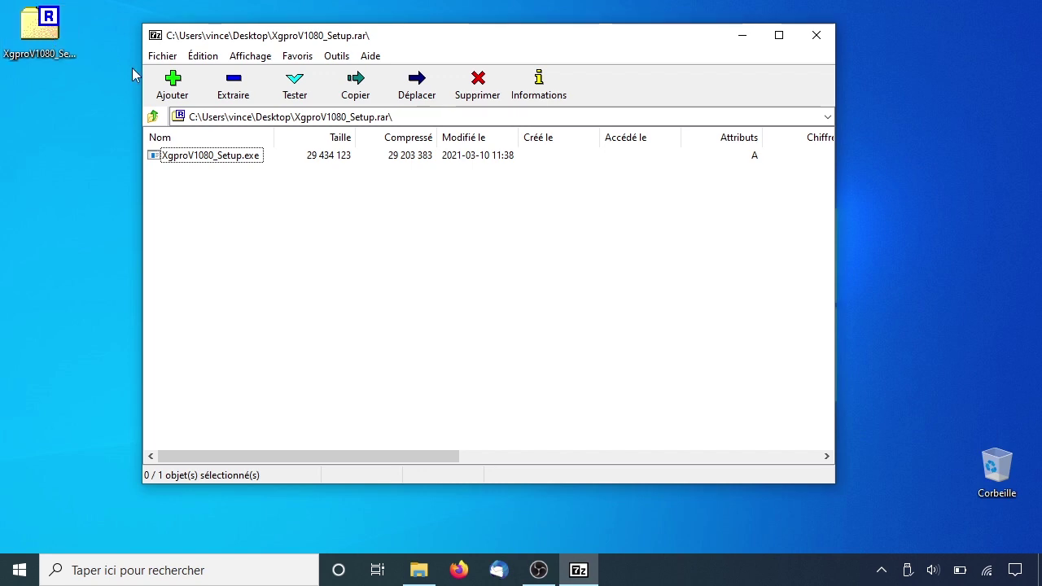
{"action": "left_click_drag", "start_coordinate": [205, 155], "coordinate": [35, 115]}
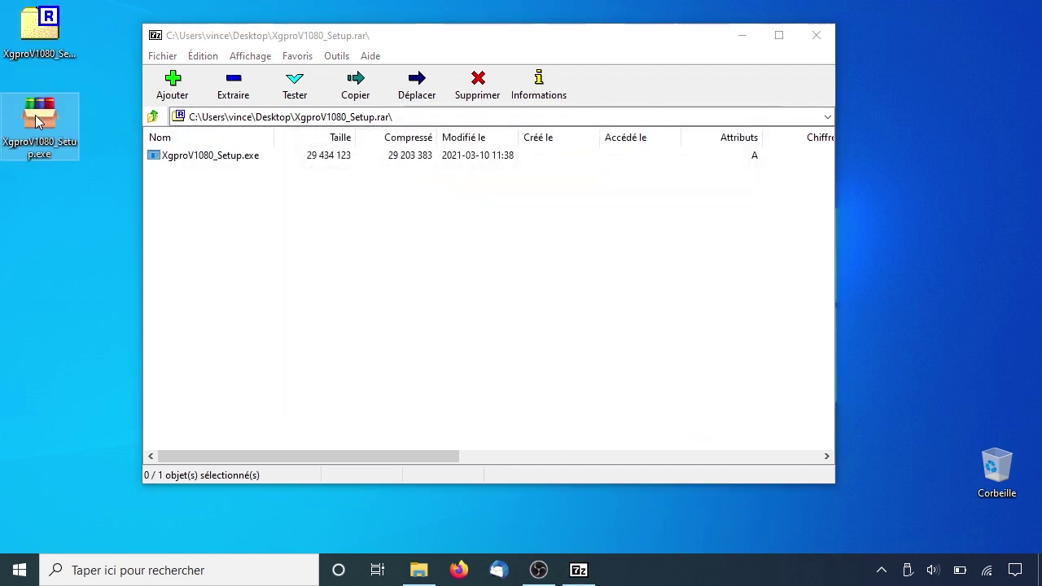
{"action": "key", "text": "alt+F4"}
Install Xgpro V10.80 into C:\Xgpro, allow its USB driver installer to run, and complete the device driver installation
{"action": "double_click", "coordinate": [40, 128]}
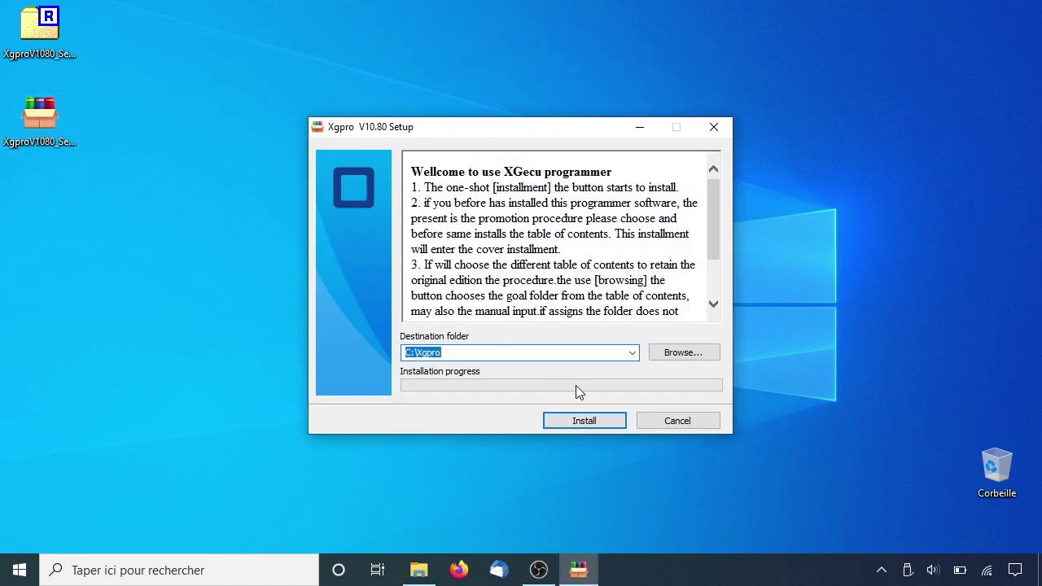
{"action": "left_click", "coordinate": [602, 422]}
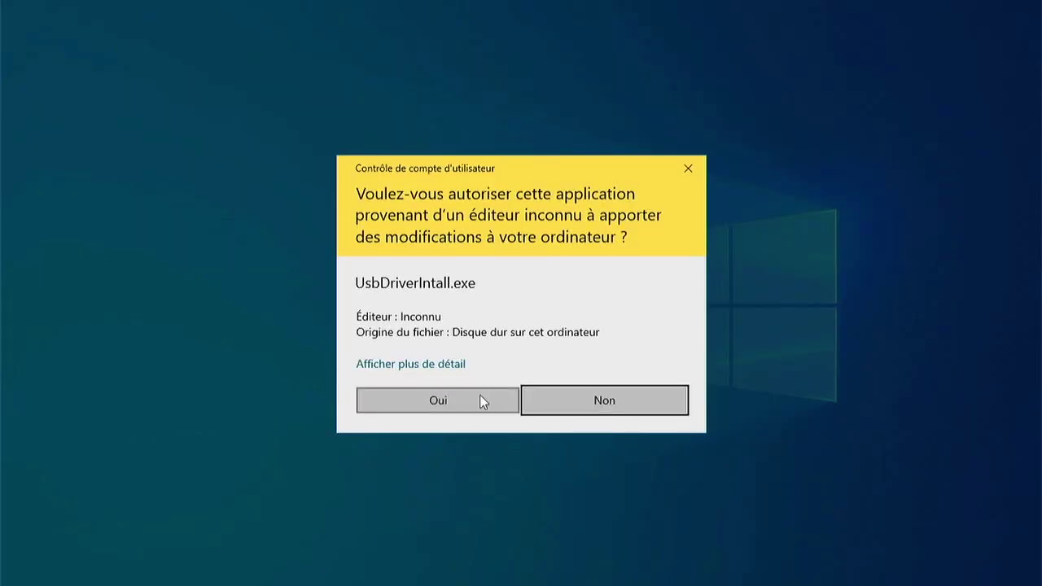
{"action": "left_click", "coordinate": [479, 400]}
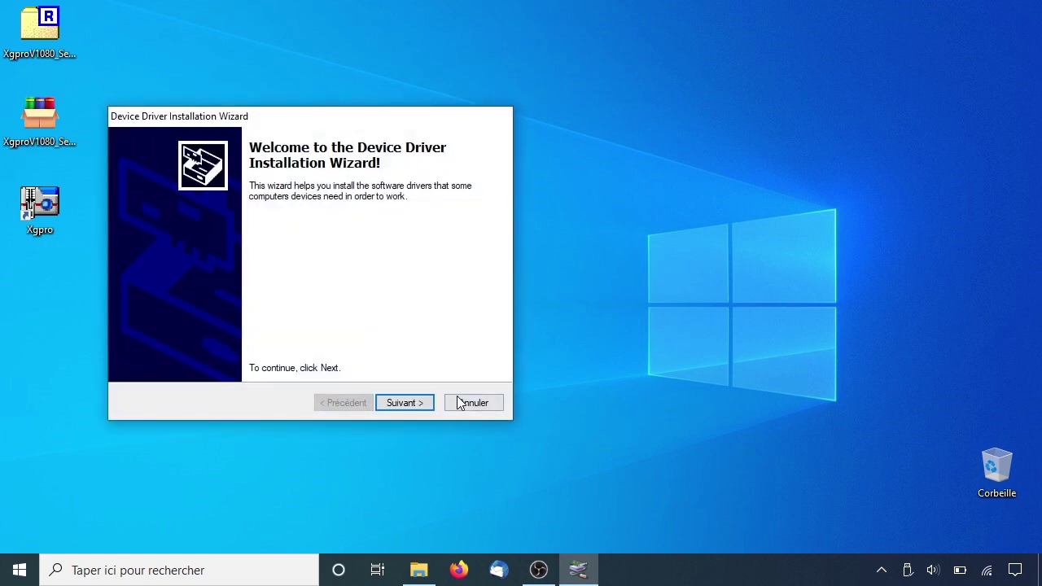
{"action": "left_click", "coordinate": [404, 407]}
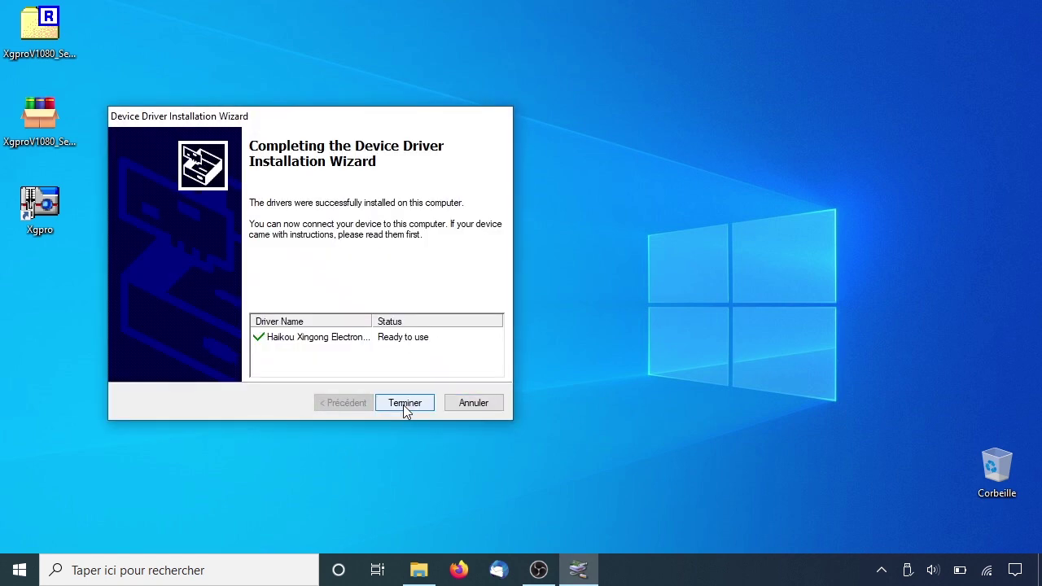
{"action": "left_click", "coordinate": [405, 405]}
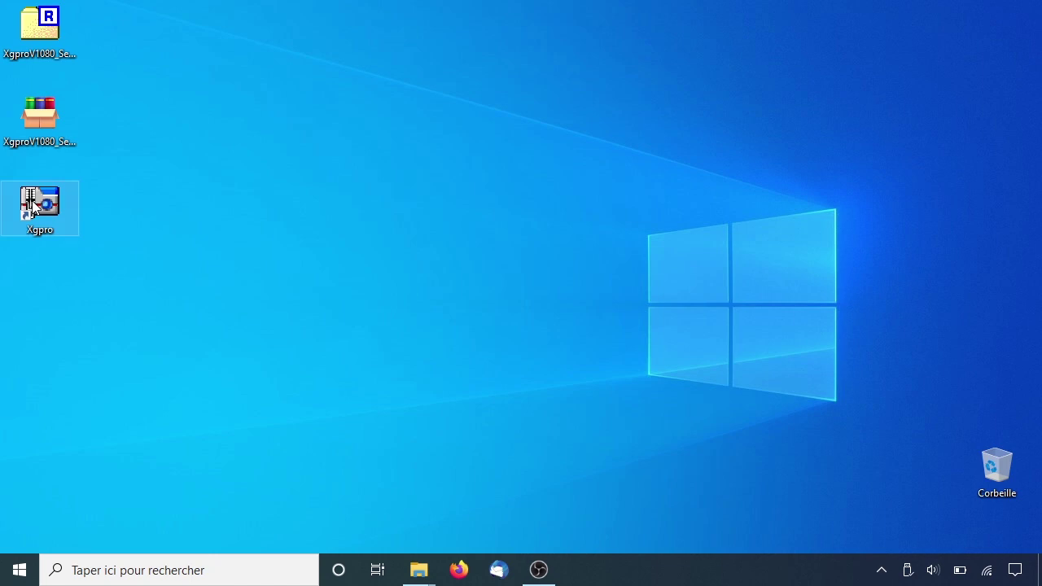
Open Xgpro from the desktop in a maximized window and check whether the Reflash firmware tool is available
{"action": "double_click", "coordinate": [34, 207]}
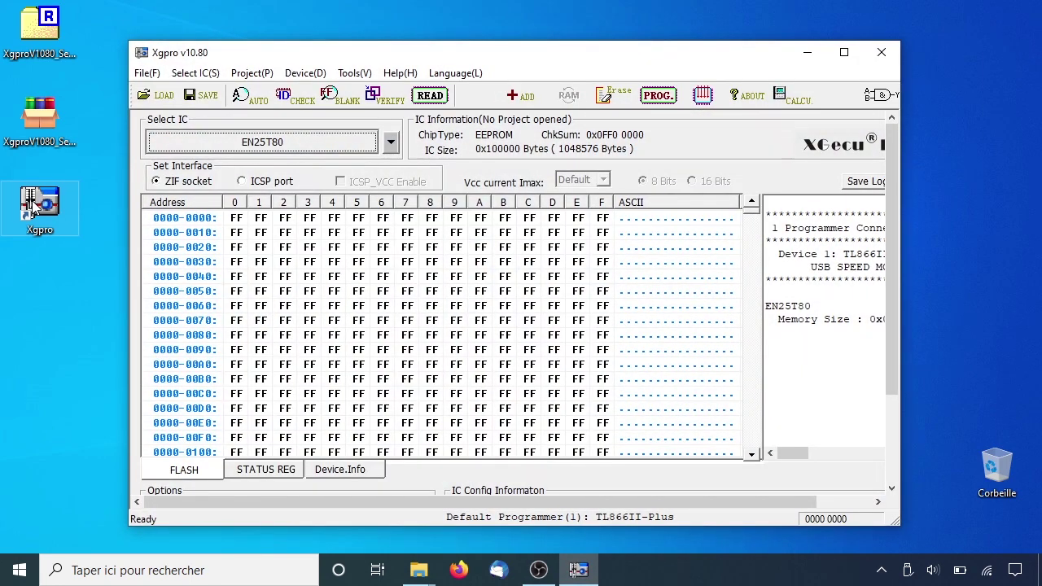
{"action": "left_click", "coordinate": [847, 54]}
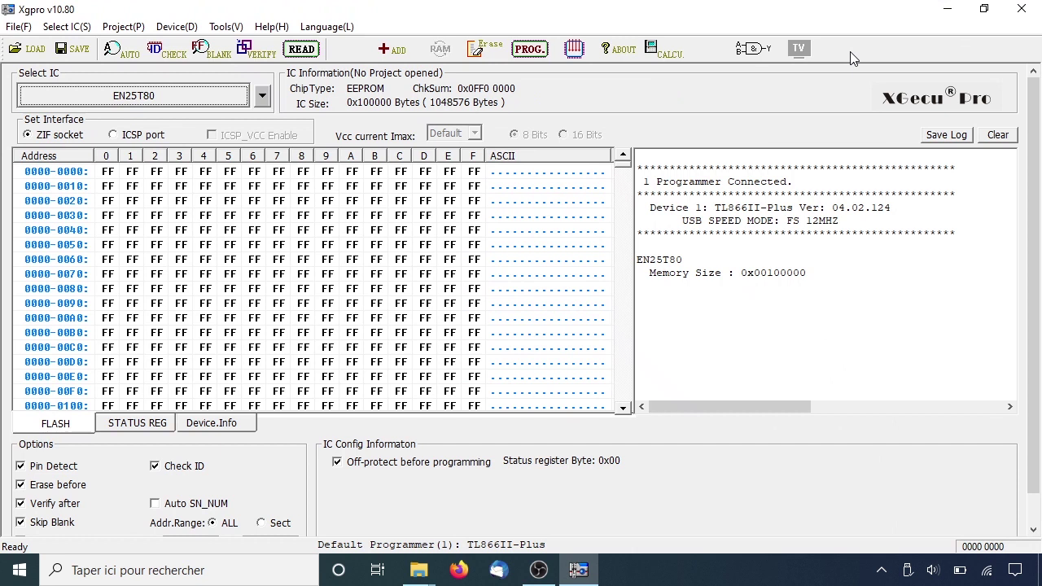
{"action": "left_click", "coordinate": [226, 26]}
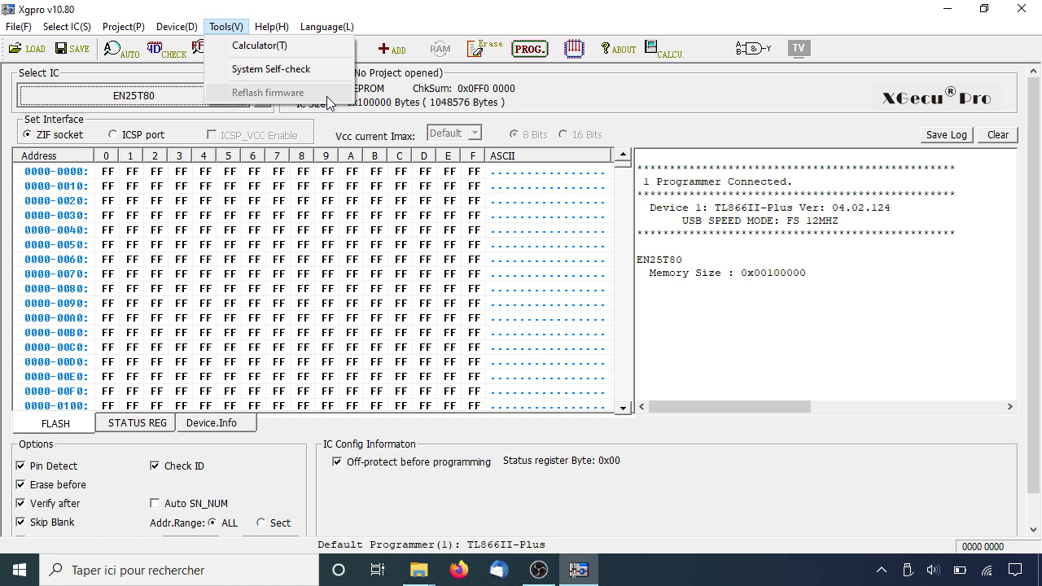
{"action": "left_click", "coordinate": [853, 57]}
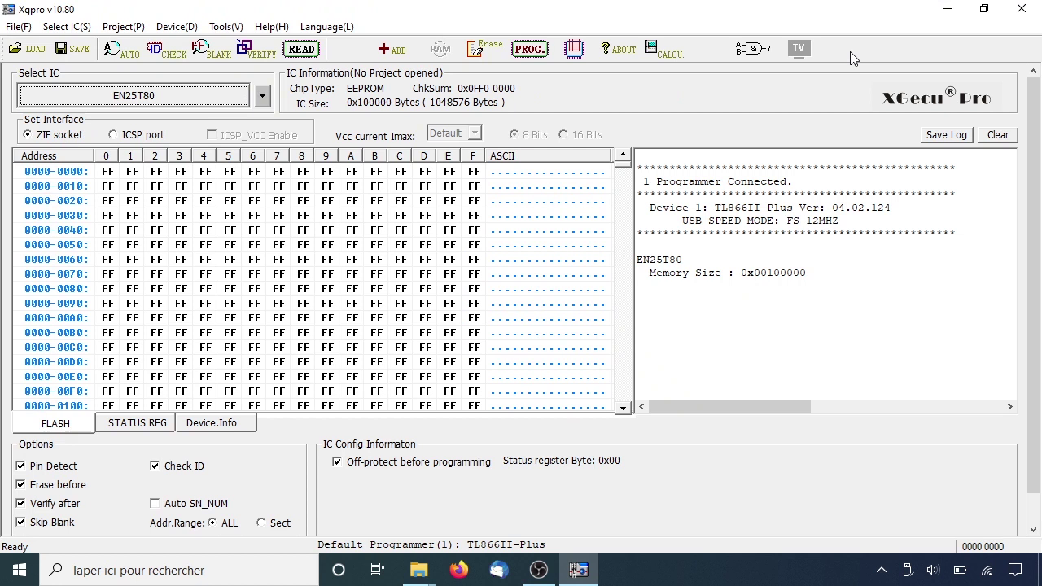
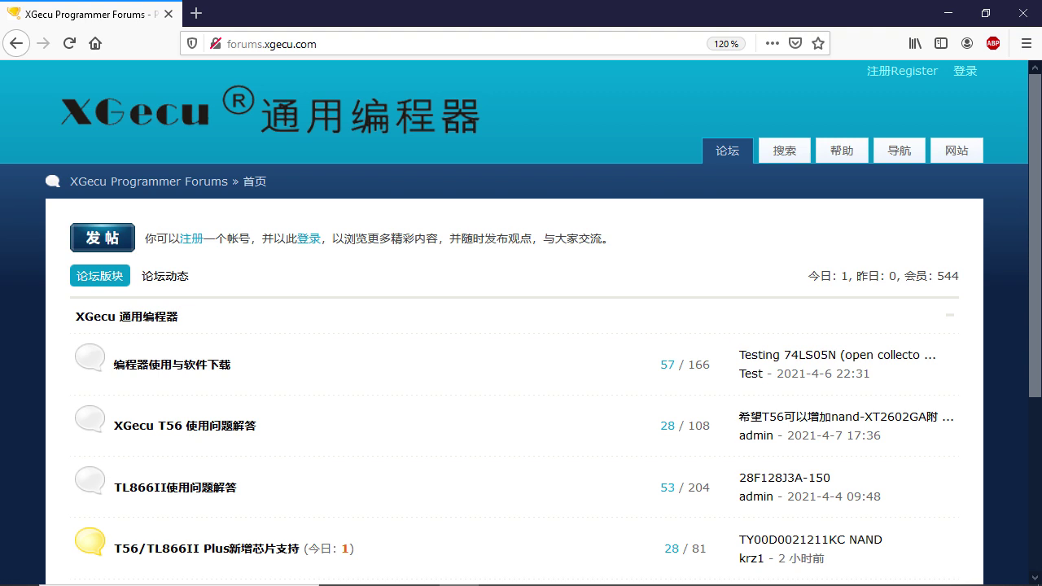
Switch to Firefox and read the XGecu forum thread "Support for Ramtron FM1808 FRAM" with its replies
{"action": "key", "text": "alt+Left"}
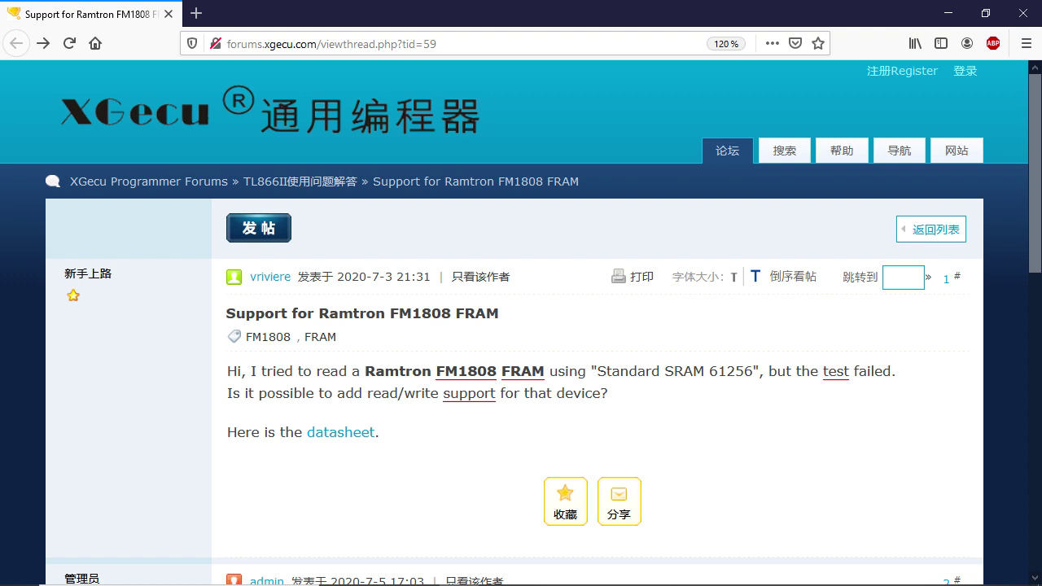
{"action": "scroll", "coordinate": [521, 326], "scroll_direction": "down", "scroll_amount": 5}
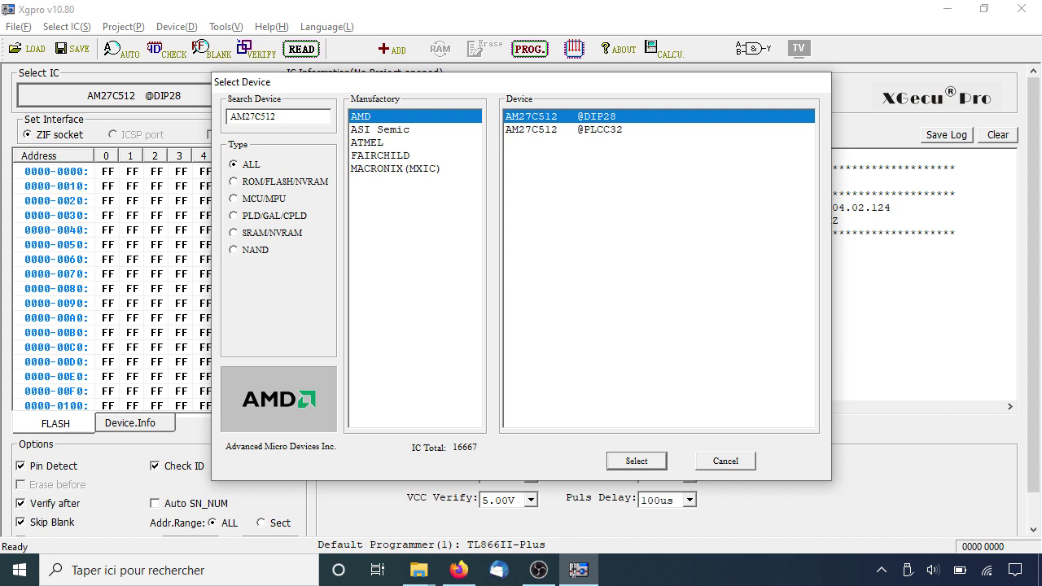
{"action": "key", "text": "Return"}
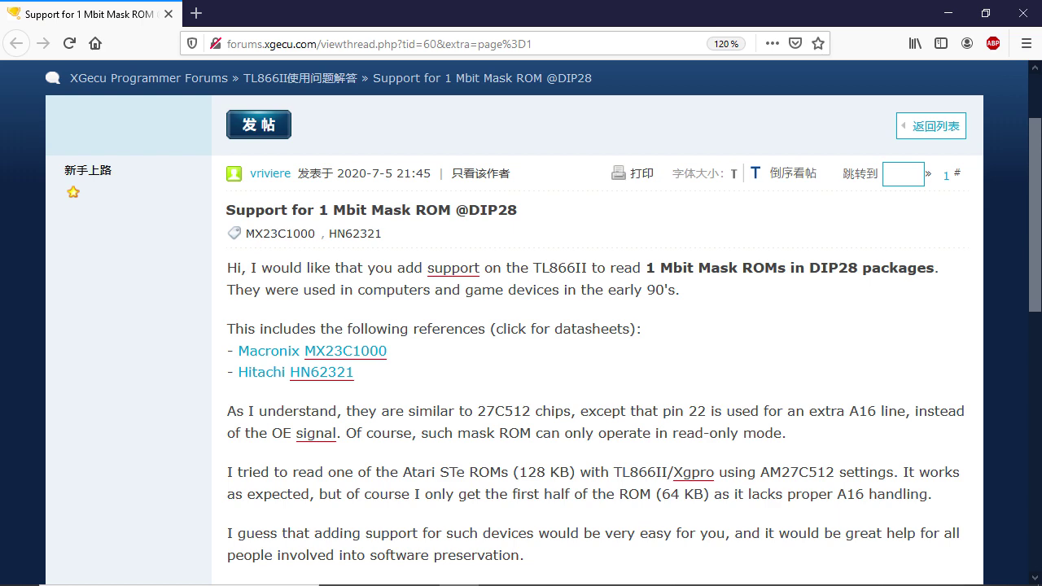
{"action": "scroll", "coordinate": [521, 326], "scroll_direction": "down", "scroll_amount": 5}
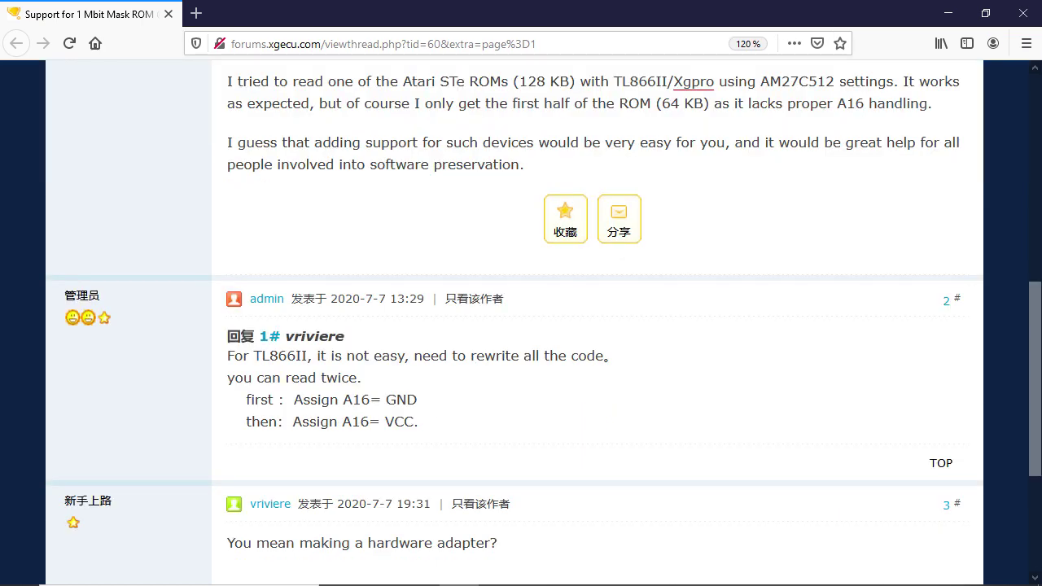